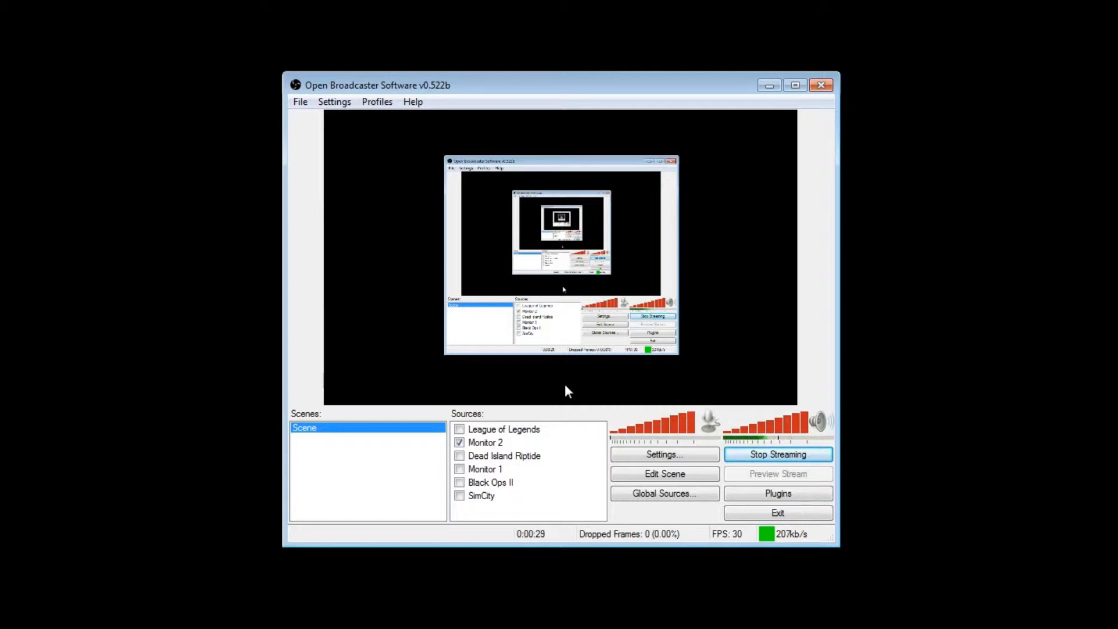
Set the video encoding Quality Balance to 10 in the settings and apply the change
{"action": "left_click", "coordinate": [661, 456]}
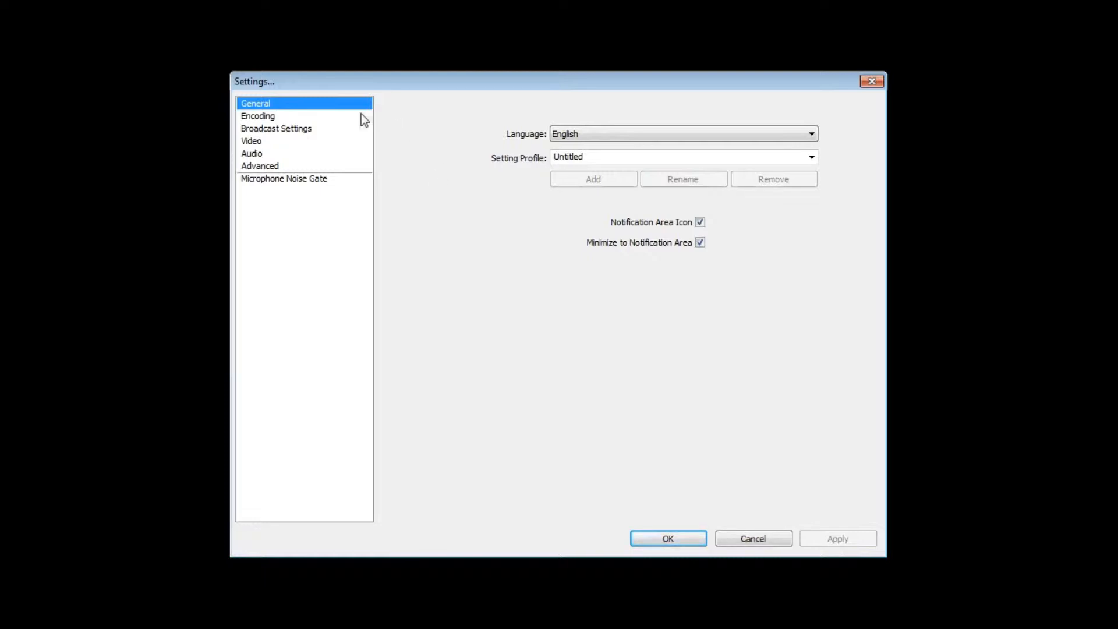
{"action": "left_click", "coordinate": [337, 116]}
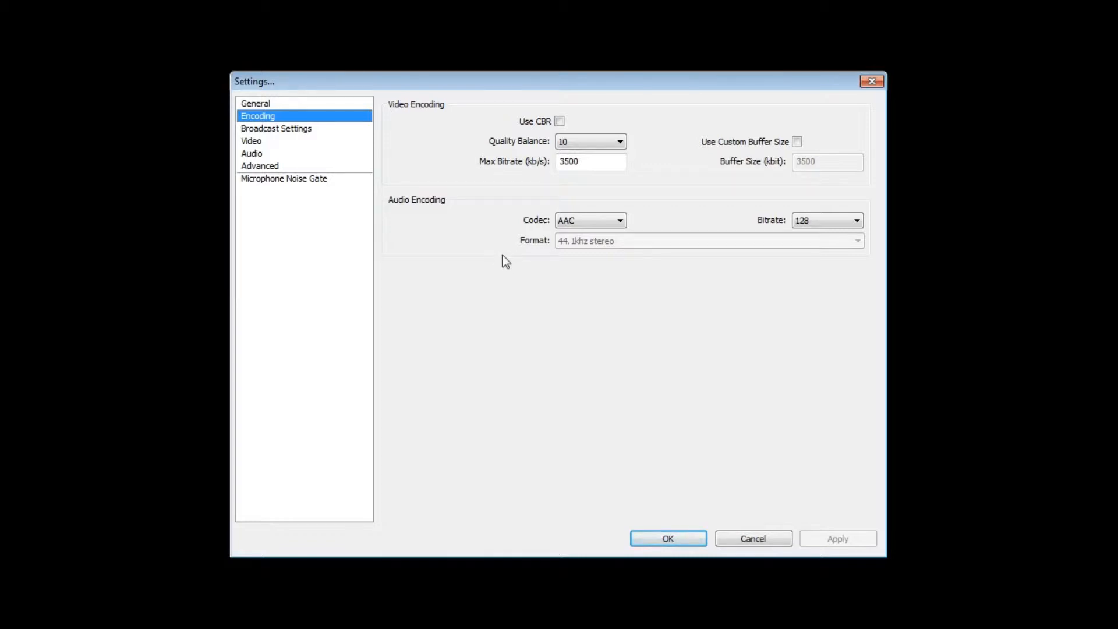
{"action": "left_click", "coordinate": [591, 141]}
{"action": "left_click", "coordinate": [592, 257]}
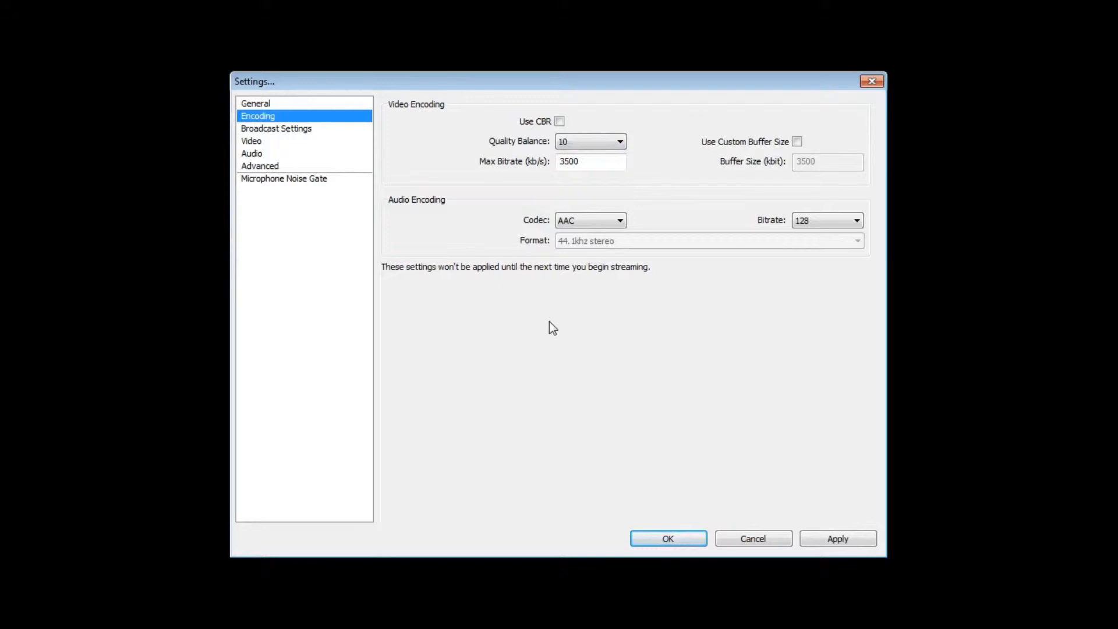
{"action": "left_click", "coordinate": [335, 129]}
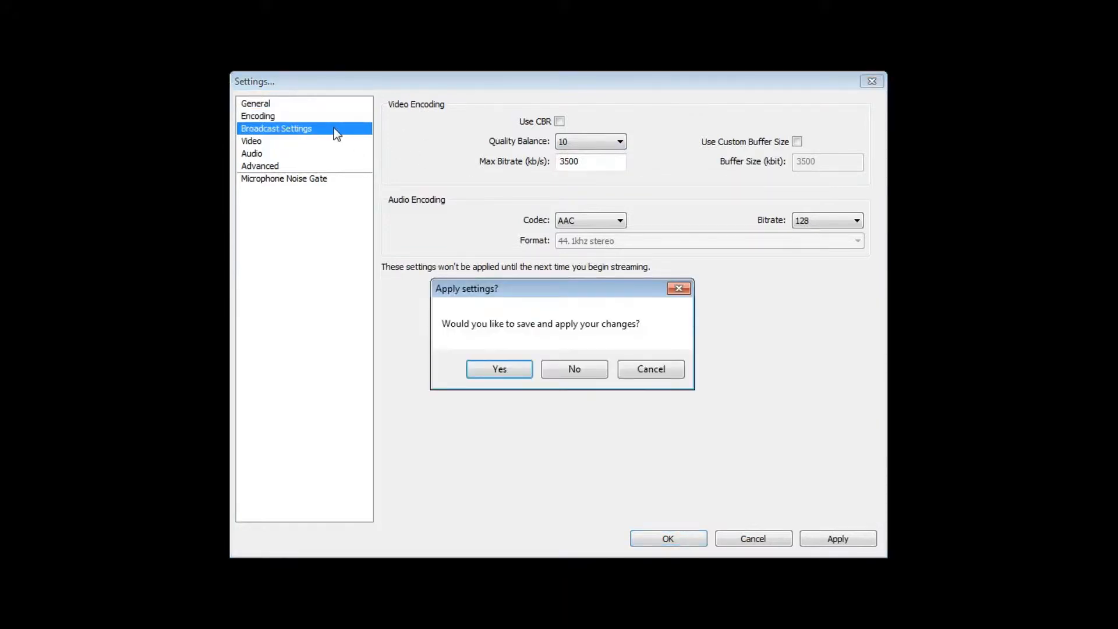
{"action": "left_click", "coordinate": [496, 370]}
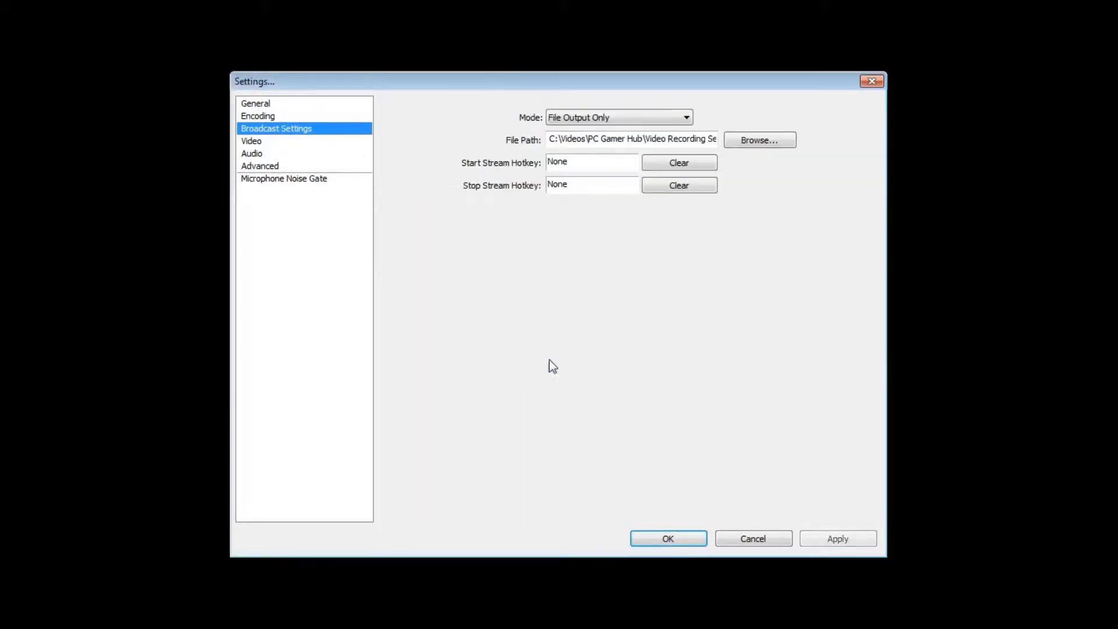
Set the broadcast mode to File Output Only, check the recording's file path and apply the change
{"action": "left_click", "coordinate": [591, 118]}
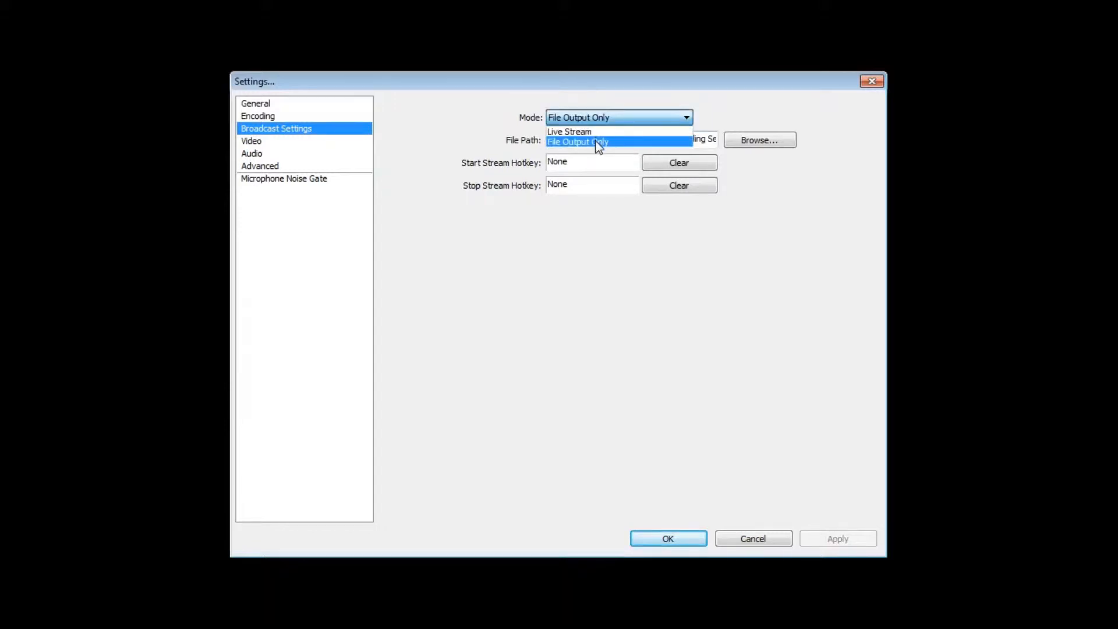
{"action": "left_click", "coordinate": [595, 141]}
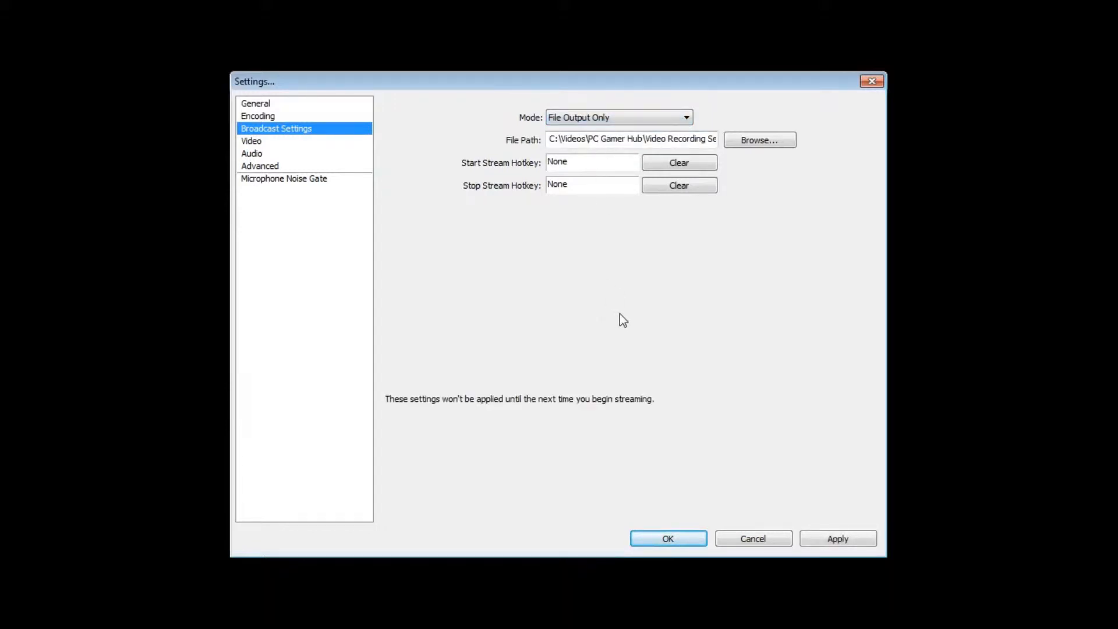
{"action": "left_click_drag", "start_coordinate": [559, 138], "coordinate": [513, 296]}
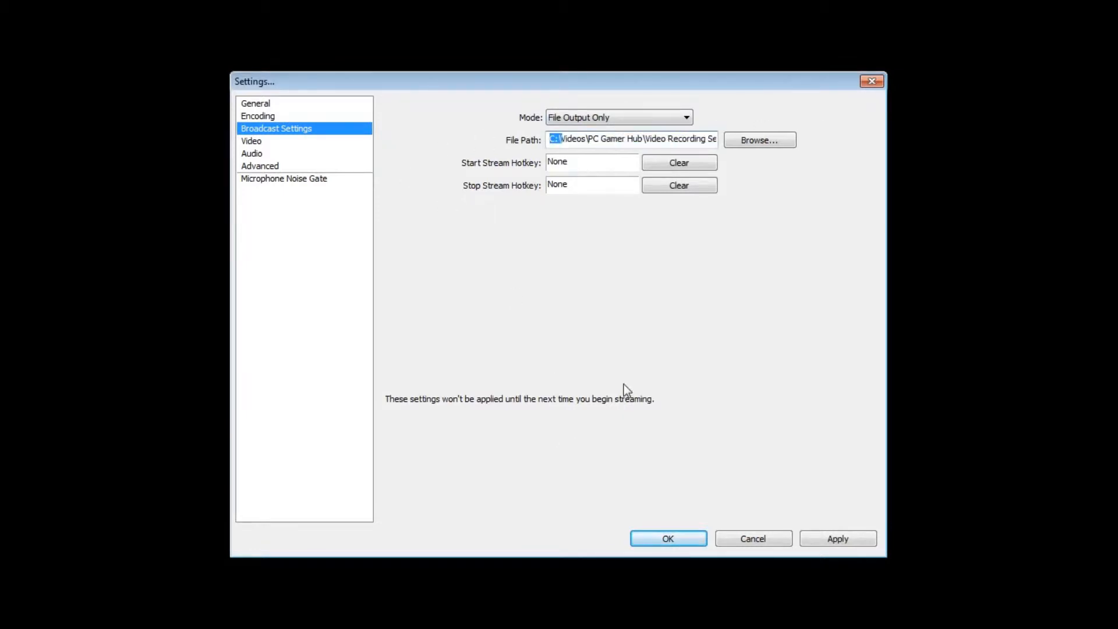
{"action": "left_click", "coordinate": [305, 144]}
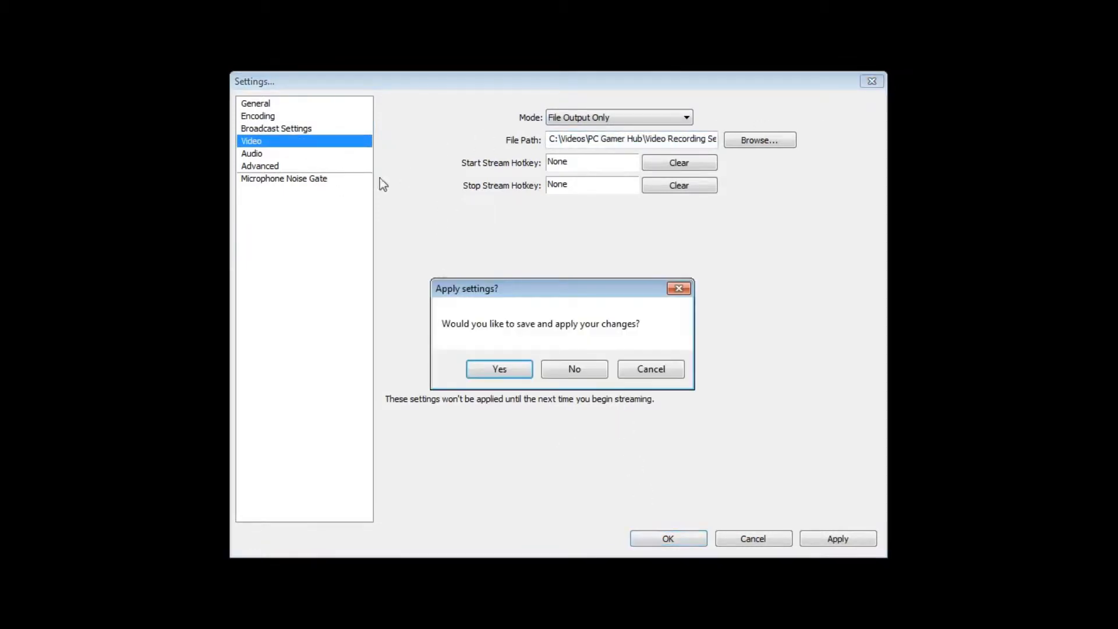
{"action": "left_click", "coordinate": [506, 370]}
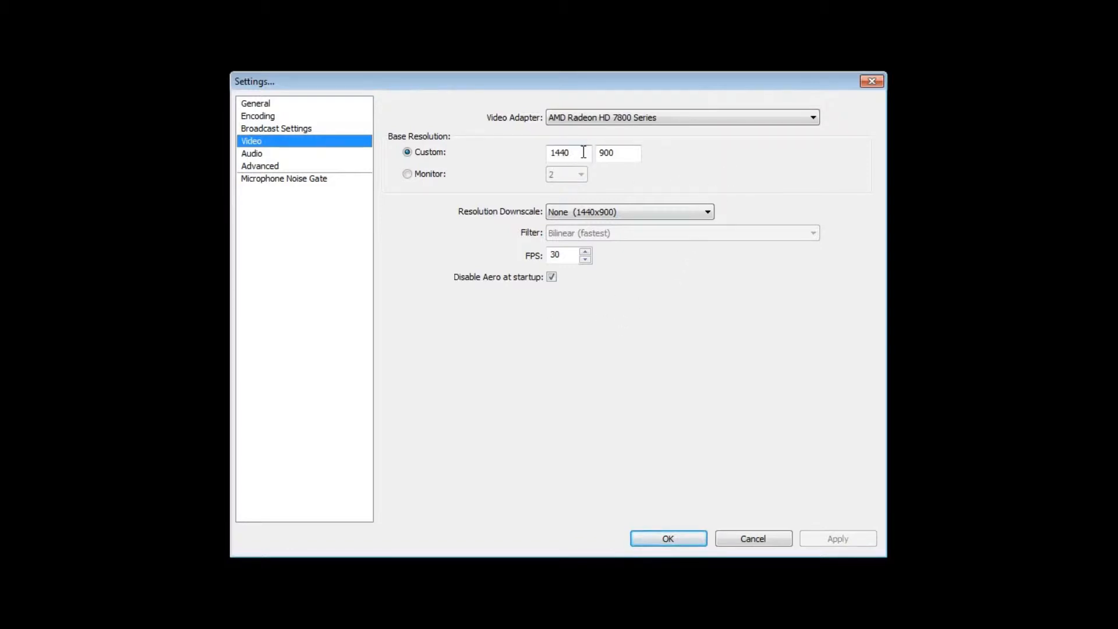
Choose the AMD Radeon HD 7800 Series video adapter with resolution downscale None (1440x900) and apply the video settings
{"action": "left_click", "coordinate": [611, 211]}
{"action": "left_click", "coordinate": [610, 211]}
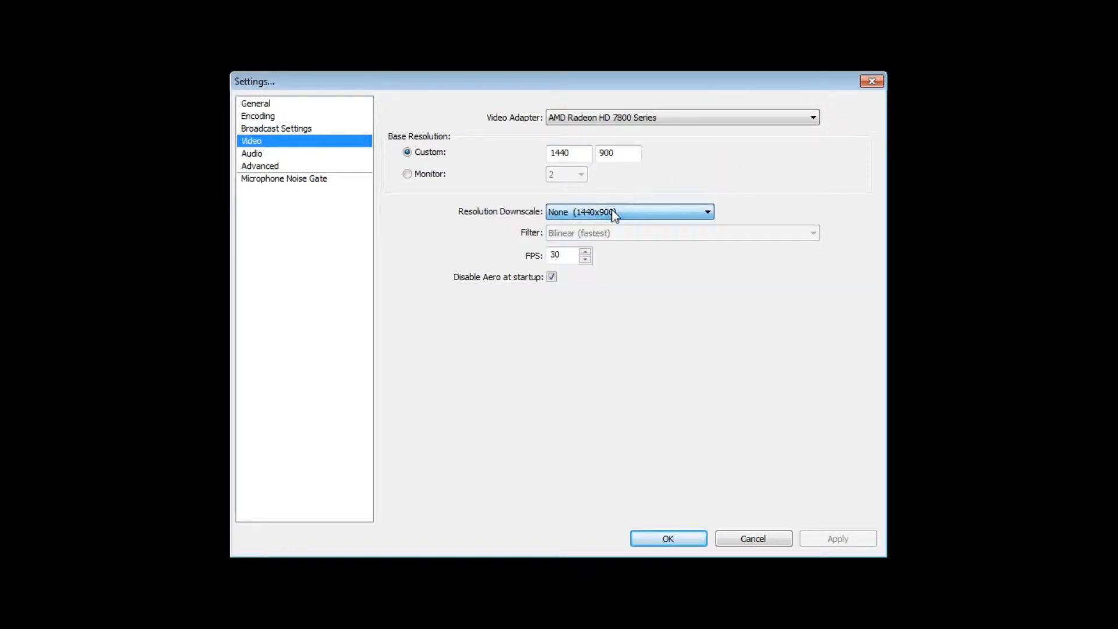
{"action": "left_click", "coordinate": [634, 115]}
{"action": "left_click", "coordinate": [639, 132]}
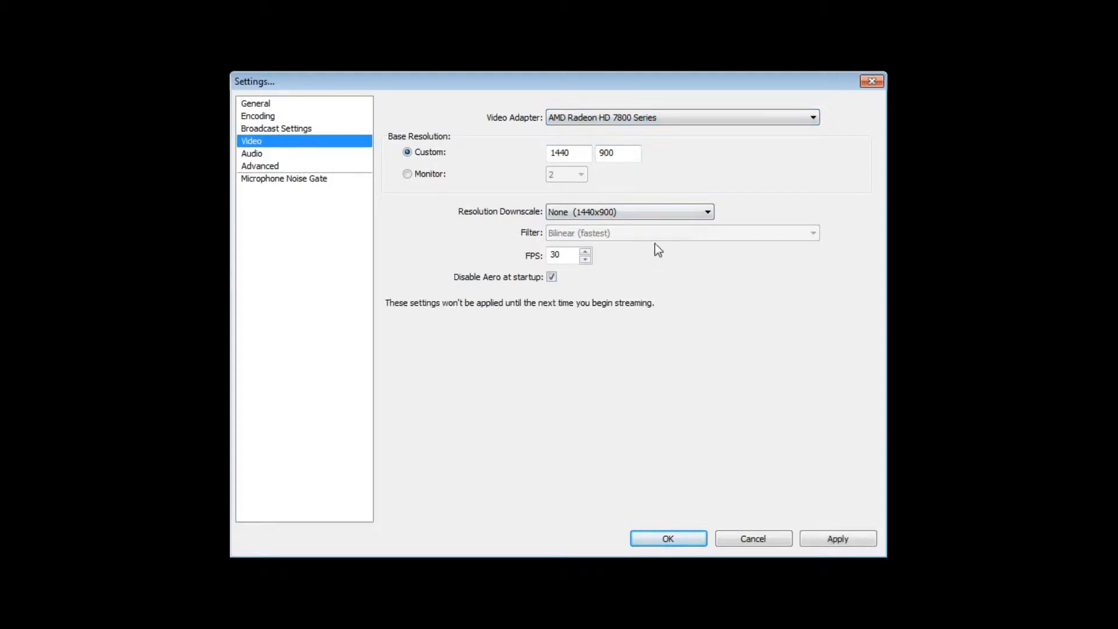
{"action": "left_click", "coordinate": [638, 213]}
{"action": "left_click", "coordinate": [638, 226]}
{"action": "left_click", "coordinate": [311, 153]}
{"action": "left_click", "coordinate": [503, 370]}
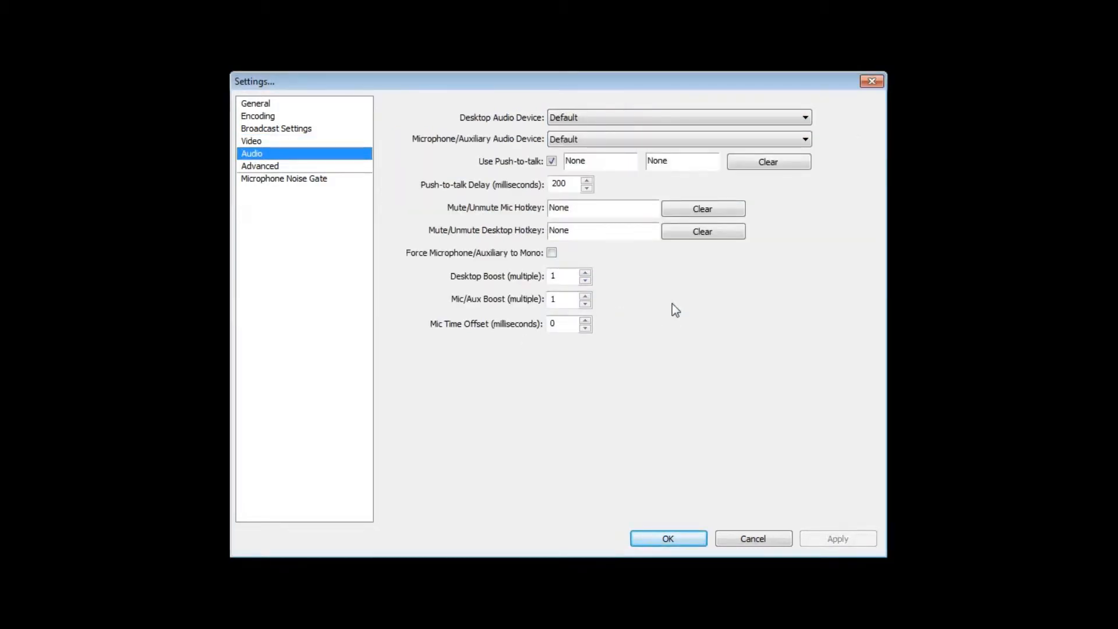
Examine the available desktop audio devices and microphone/auxiliary devices in the audio settings
{"action": "left_click", "coordinate": [655, 118]}
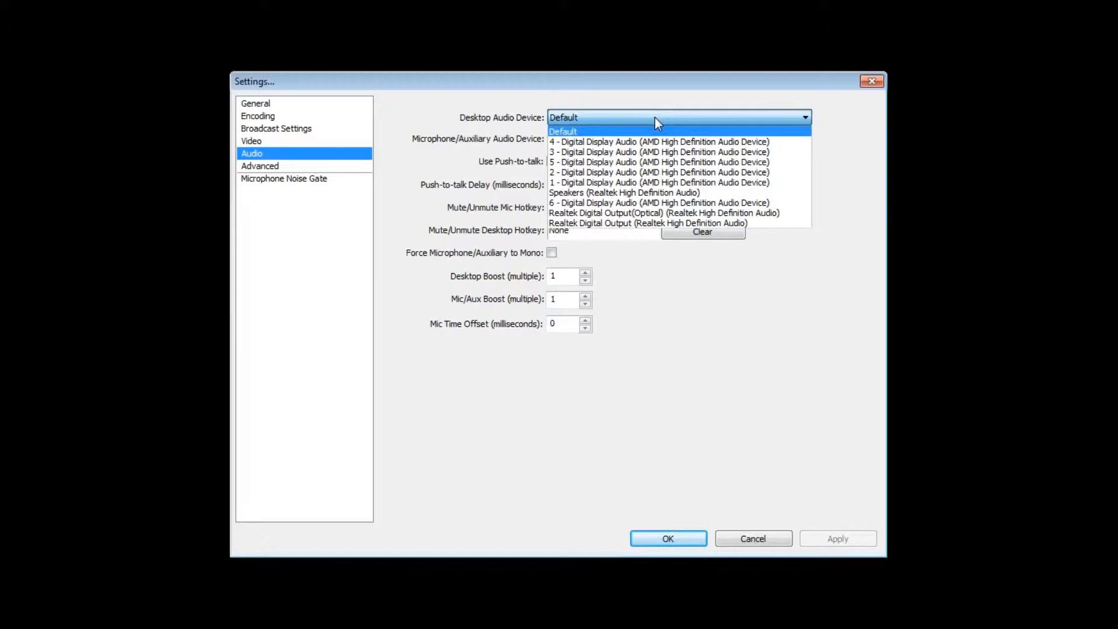
{"action": "left_click", "coordinate": [655, 118]}
{"action": "left_click", "coordinate": [655, 140]}
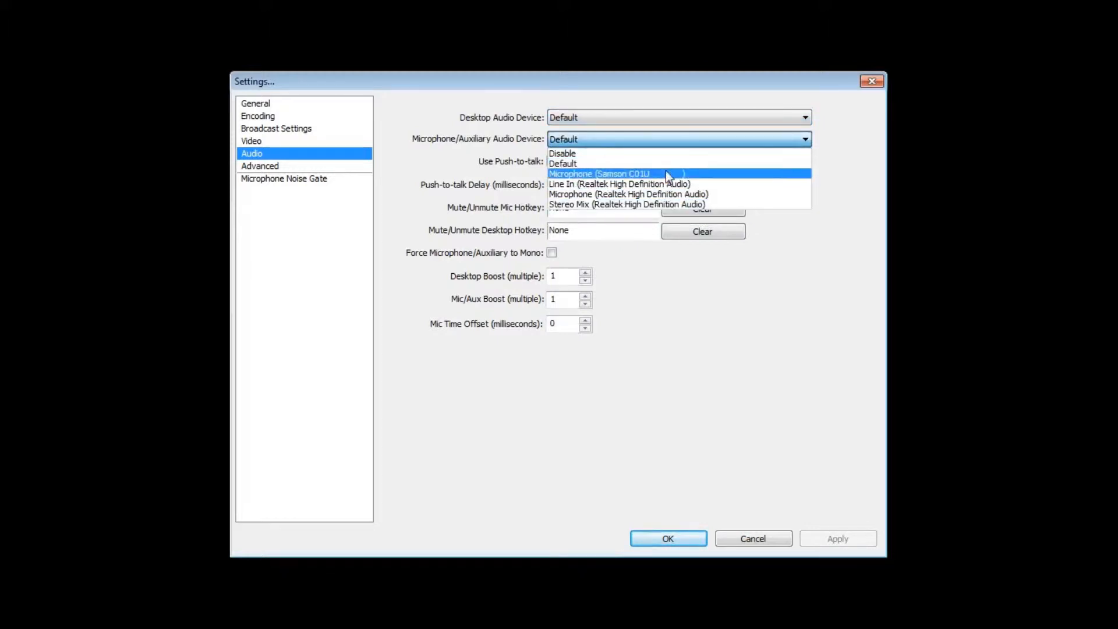
{"action": "left_click", "coordinate": [665, 141]}
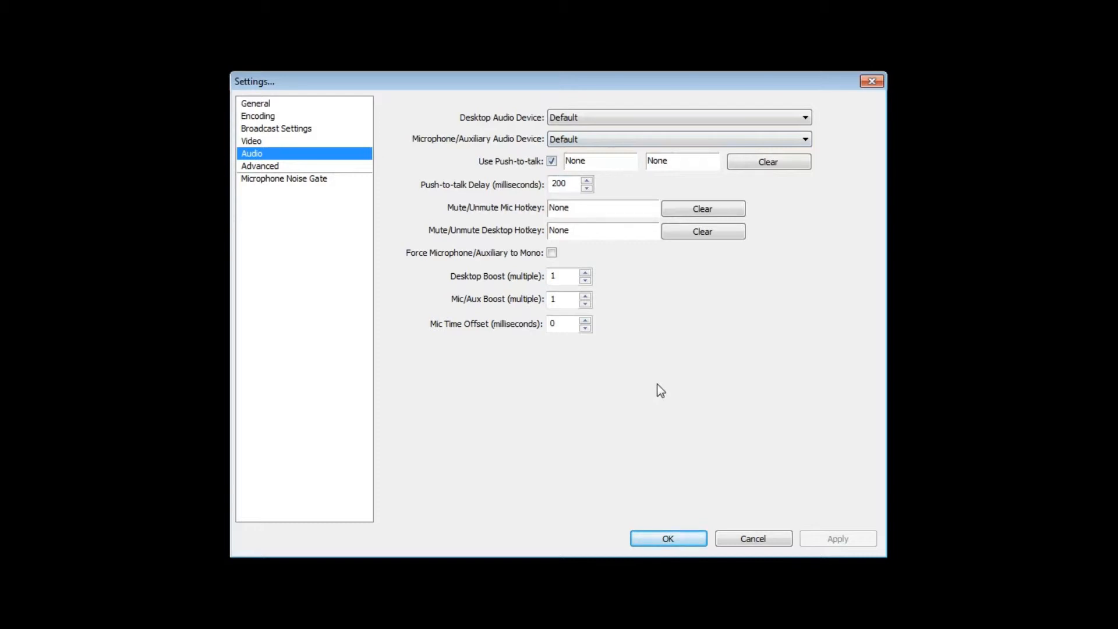
Examine the x264 CPU preset choices in the advanced settings
{"action": "left_click", "coordinate": [288, 166]}
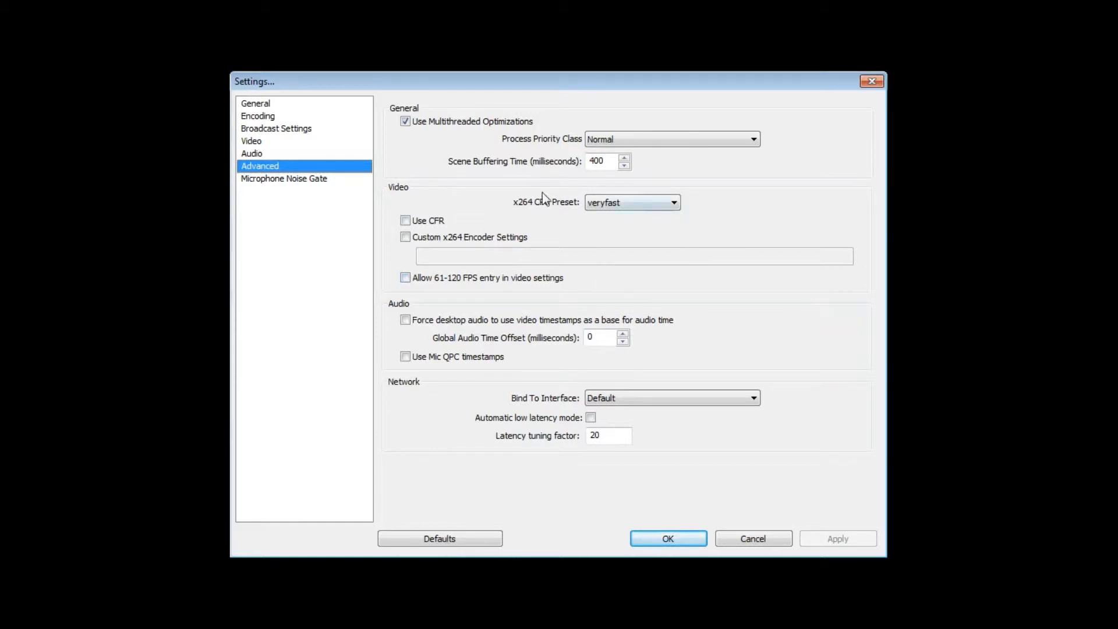
{"action": "left_click", "coordinate": [610, 205]}
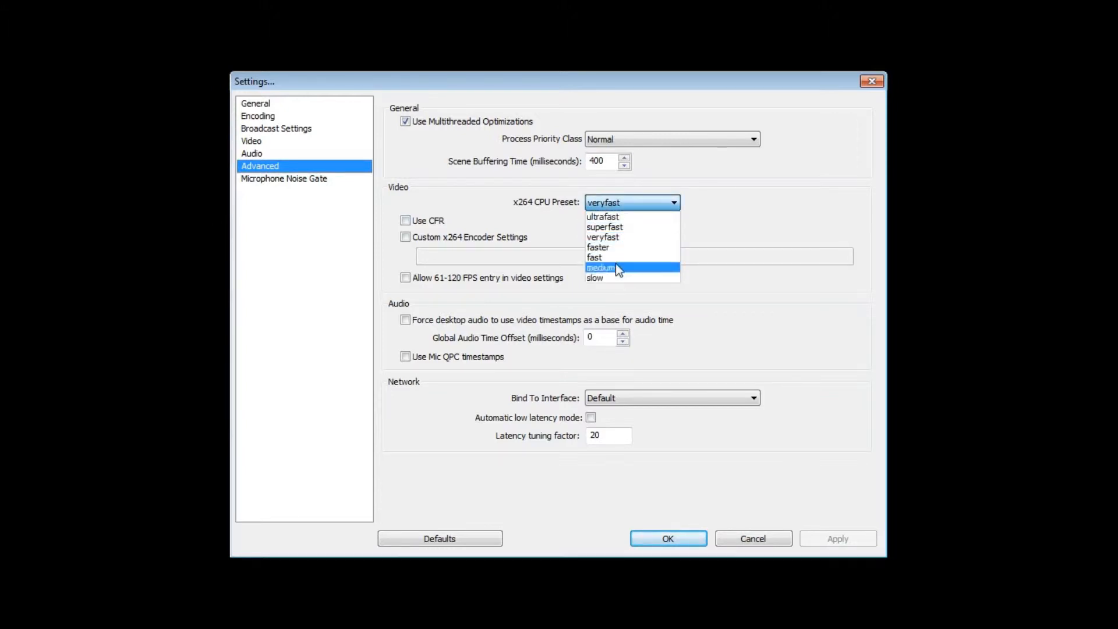
{"action": "left_click", "coordinate": [615, 204]}
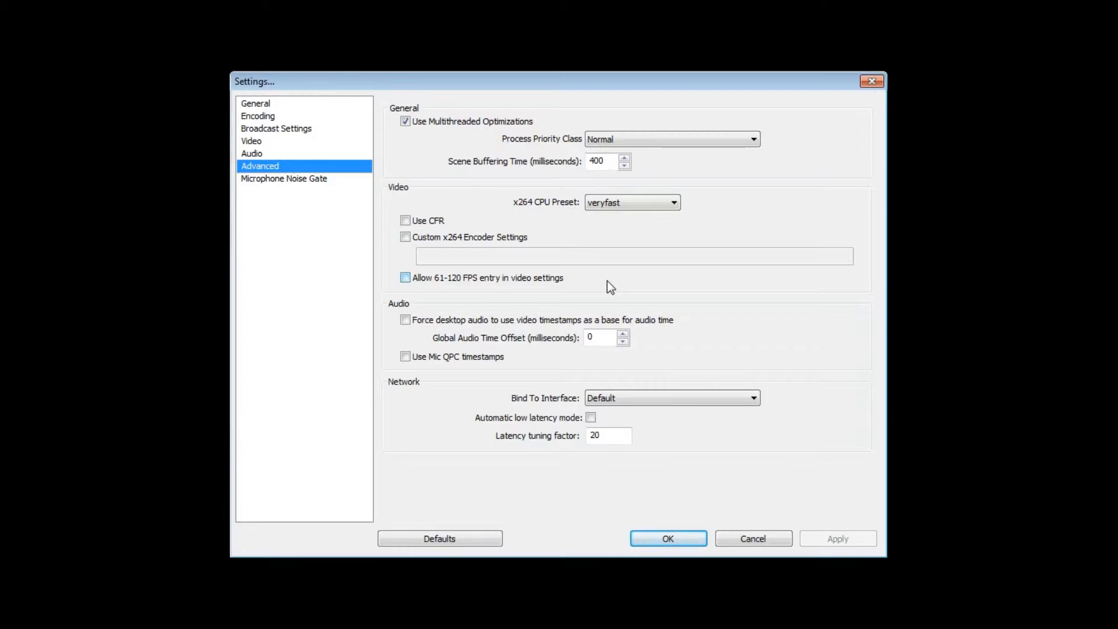
Switch the microphone noise gate on and off again, leaving it disabled, and accept the settings
{"action": "left_click", "coordinate": [320, 182]}
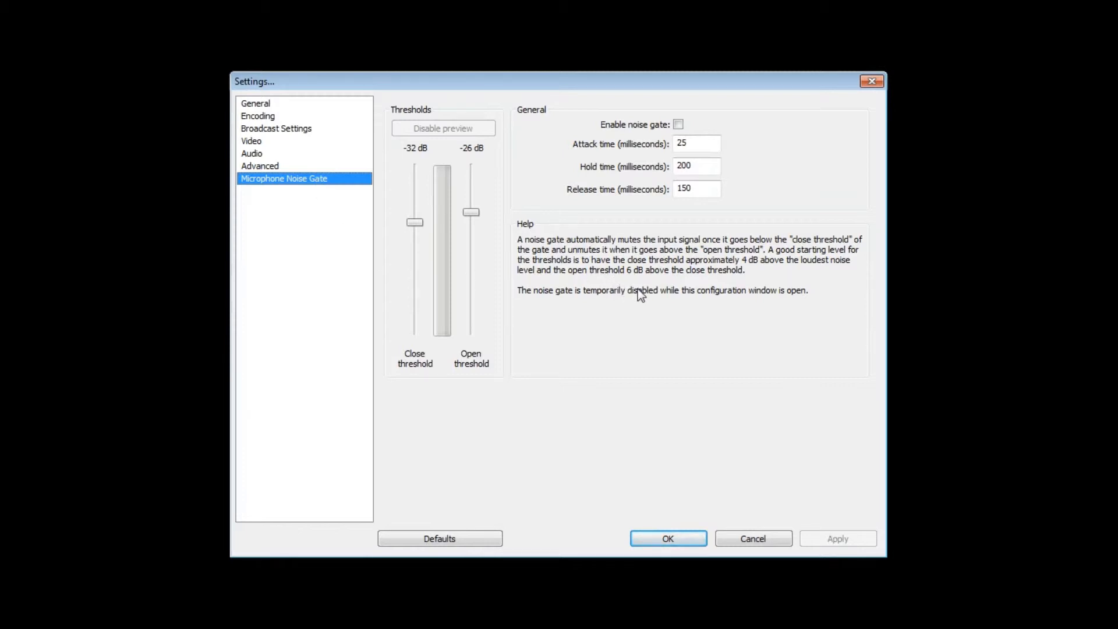
{"action": "left_click", "coordinate": [678, 124]}
{"action": "left_click", "coordinate": [678, 124]}
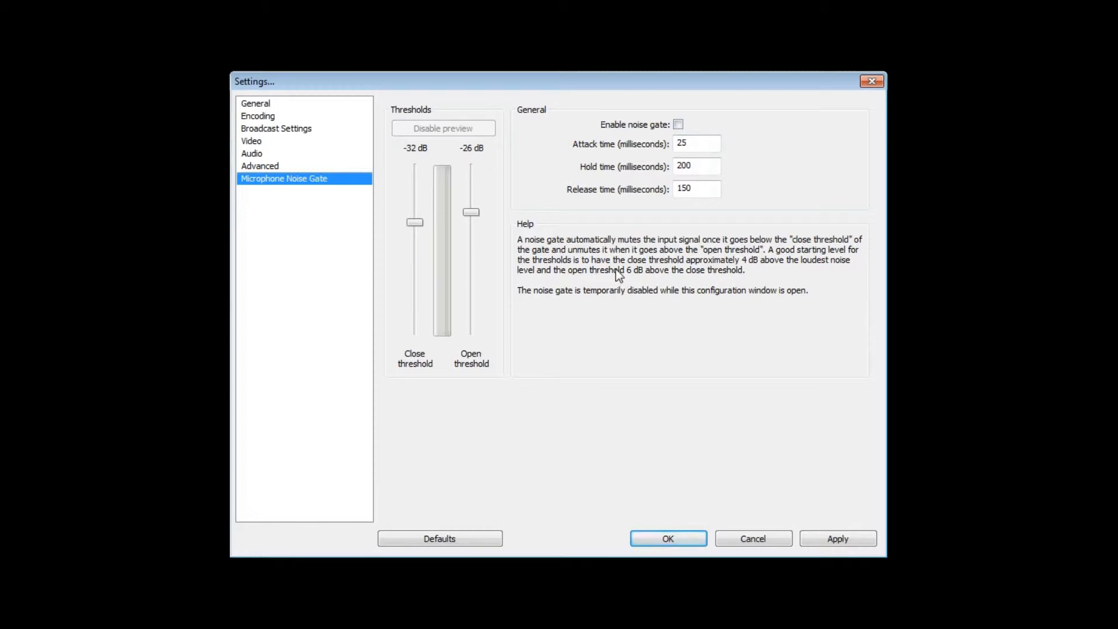
{"action": "left_click", "coordinate": [673, 532]}
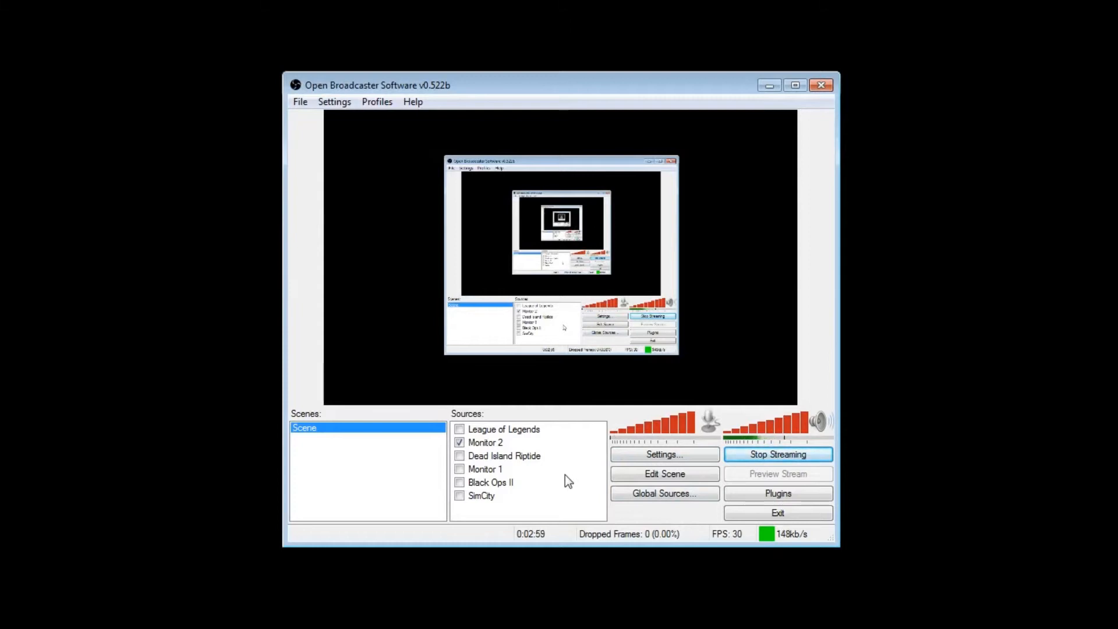
Examine the source types that can be added to the scene
{"action": "right_click", "coordinate": [526, 507]}
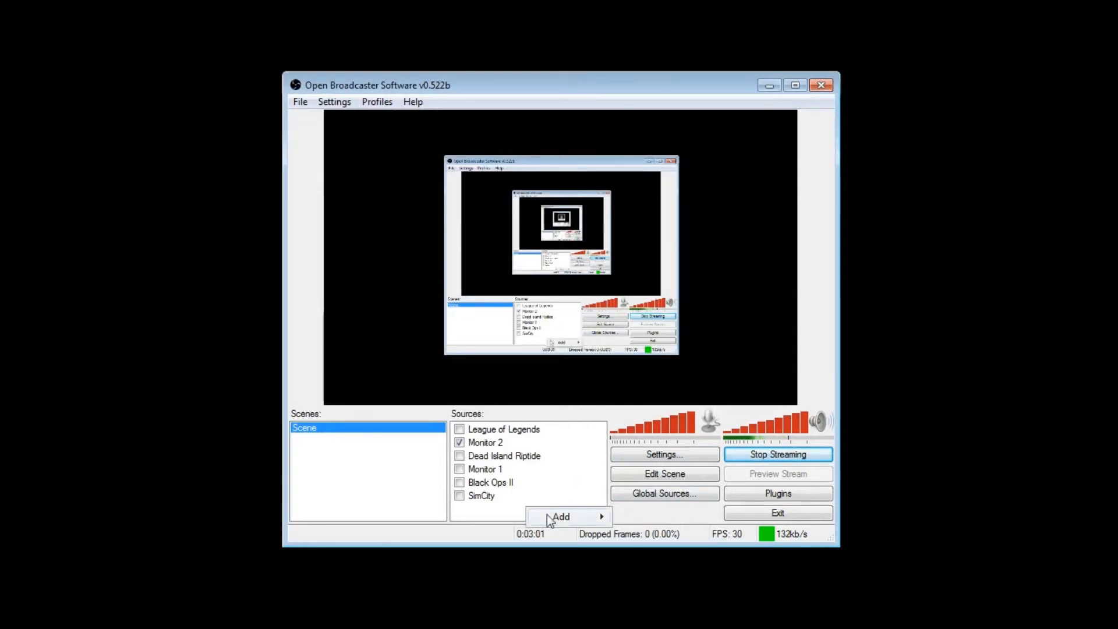
{"action": "mouse_move", "coordinate": [567, 517]}
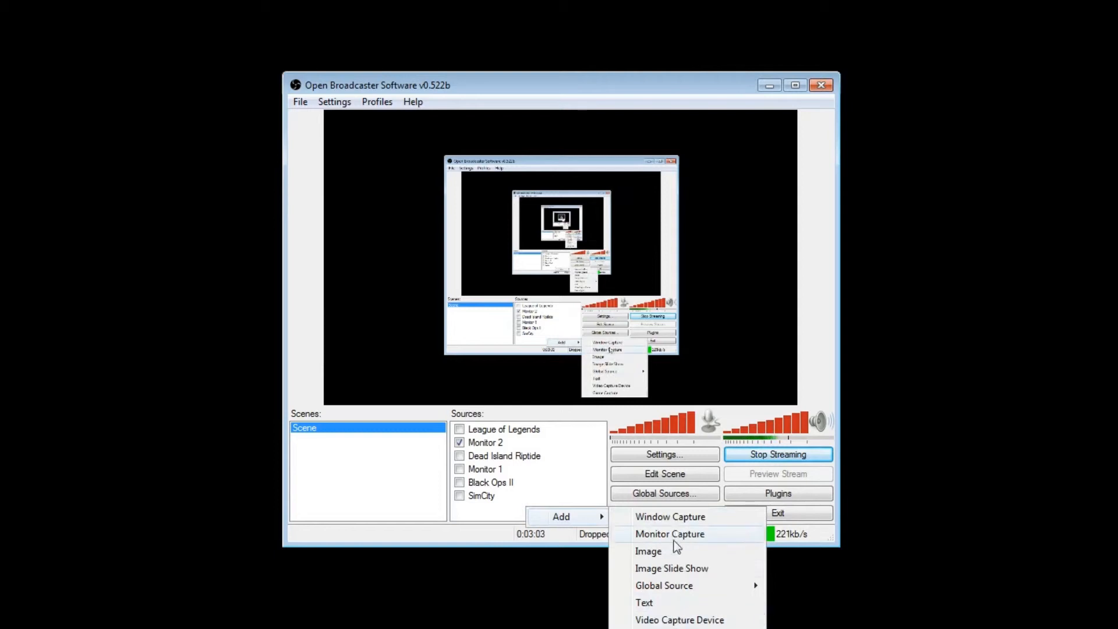
{"action": "mouse_move", "coordinate": [682, 582]}
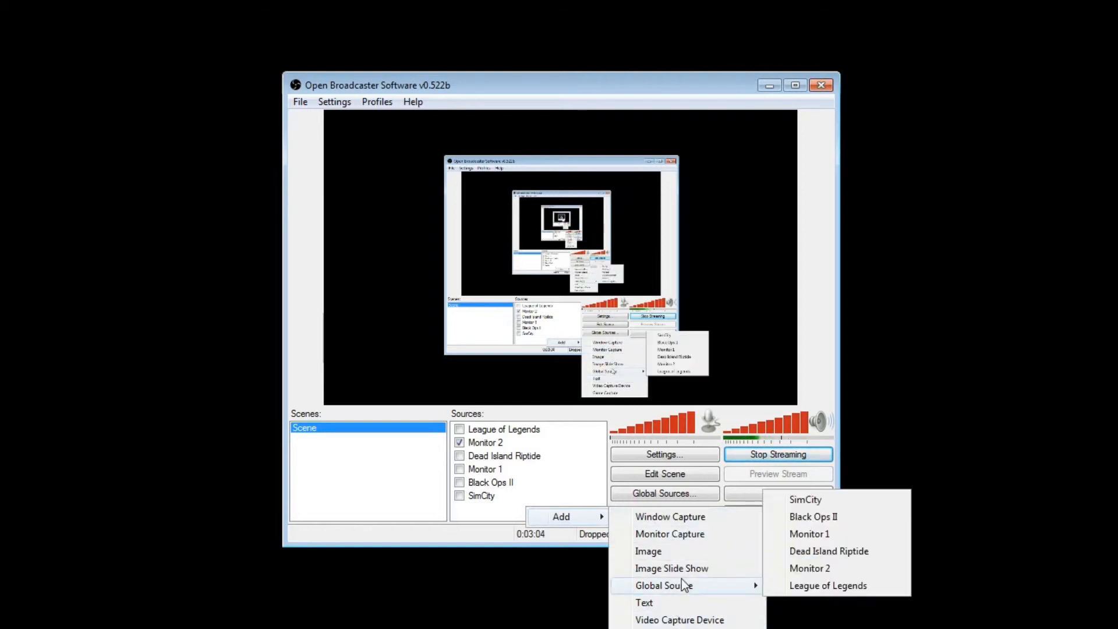
{"action": "left_click", "coordinate": [484, 512]}
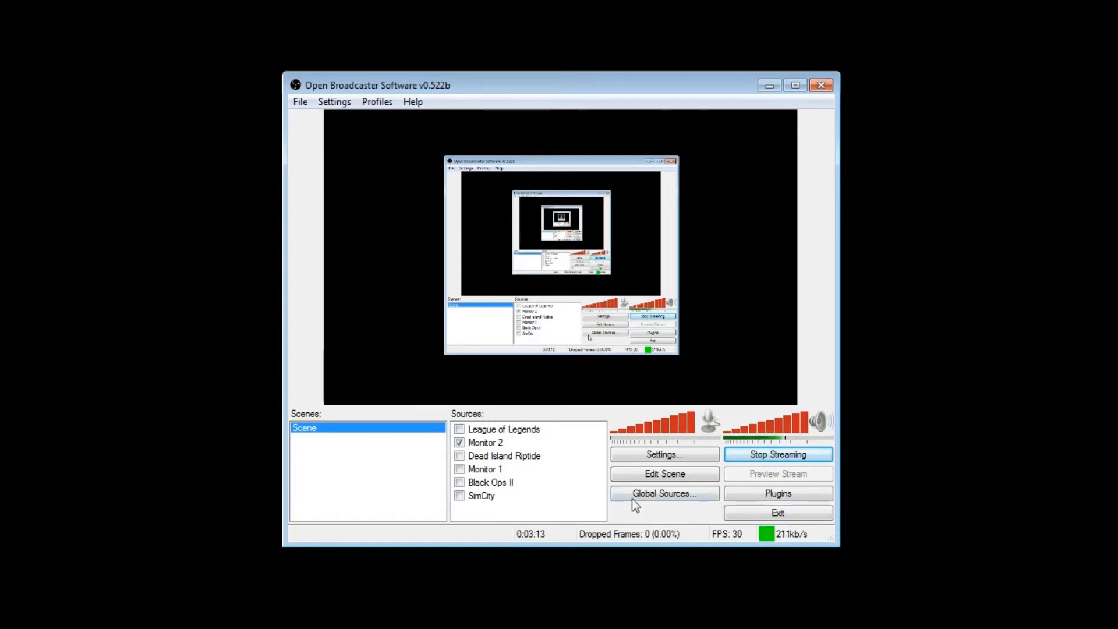
Start adding a game capture global source named "test", look through its application choices, and cancel it
{"action": "left_click", "coordinate": [661, 495]}
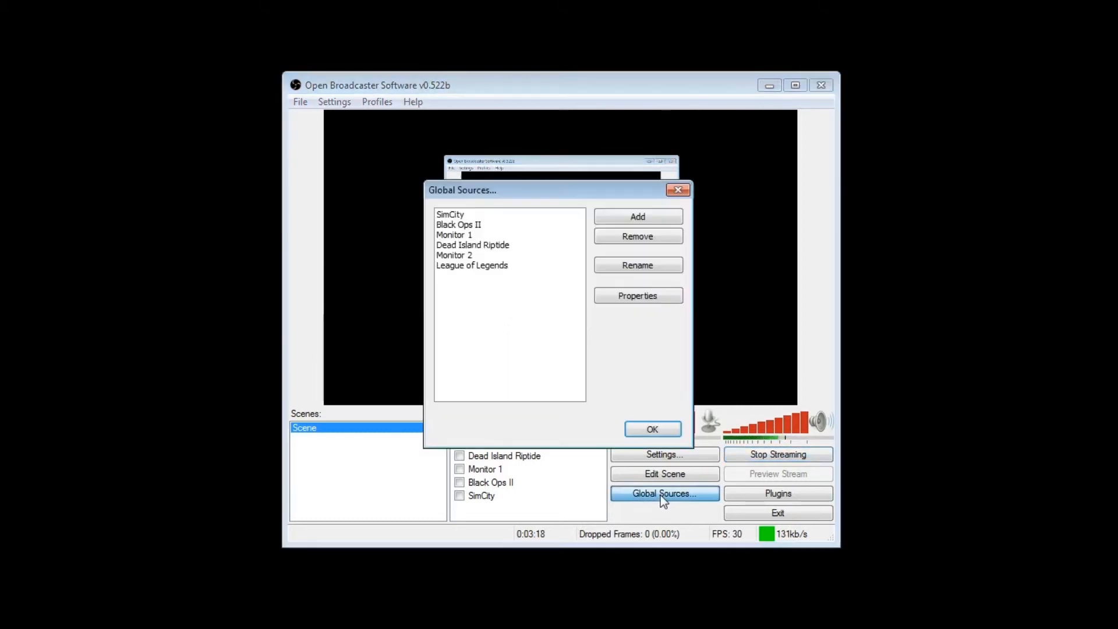
{"action": "left_click", "coordinate": [611, 216]}
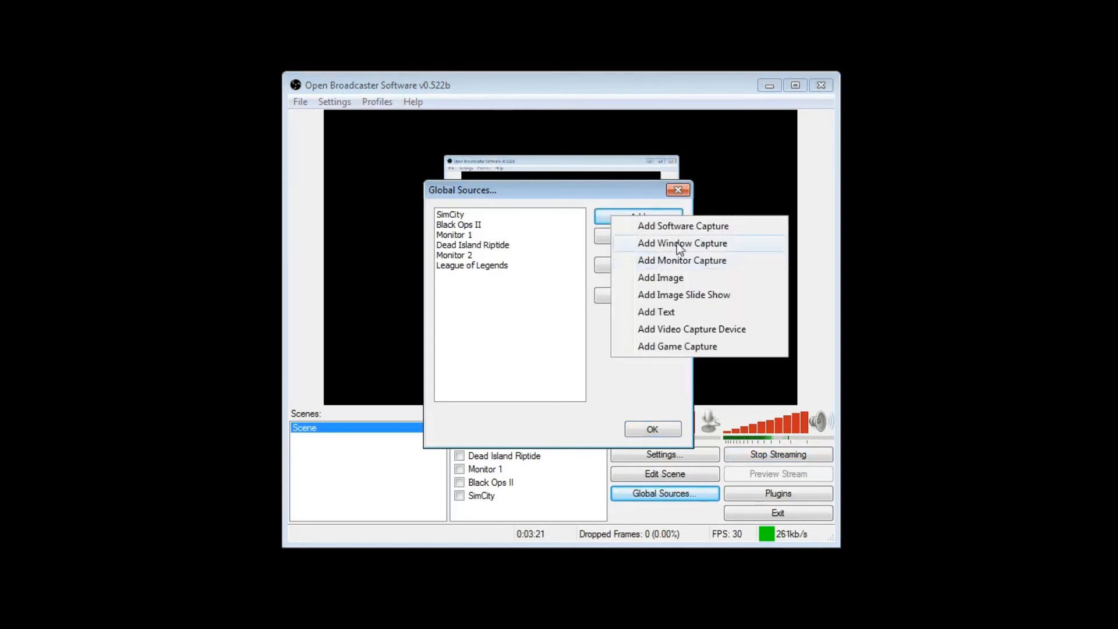
{"action": "left_click", "coordinate": [700, 347]}
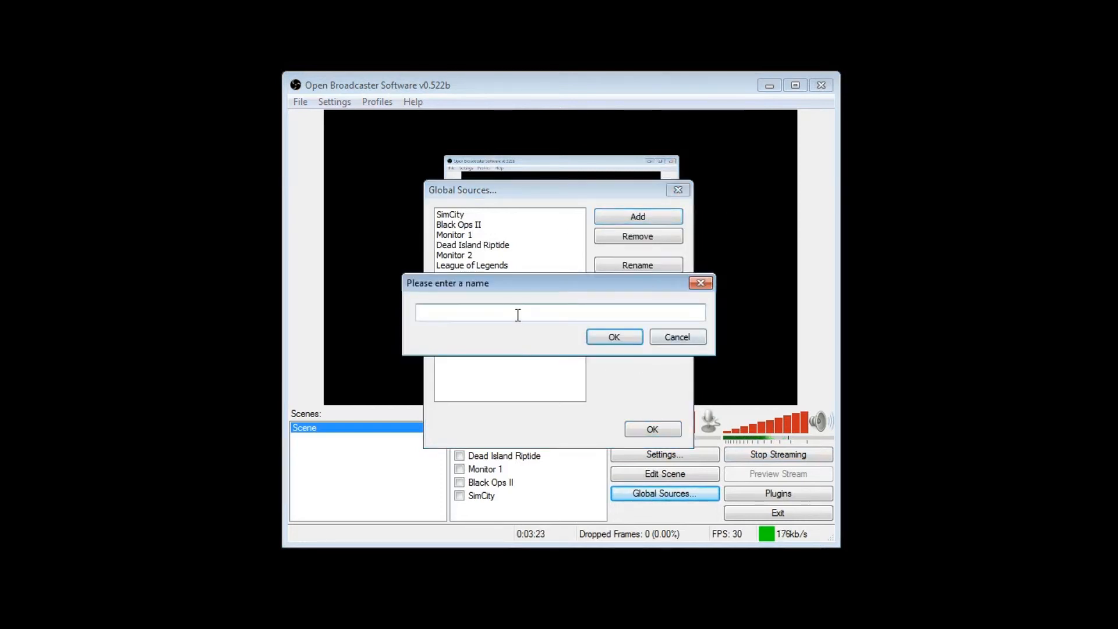
{"action": "type", "text": "test"}
{"action": "left_click", "coordinate": [601, 340]}
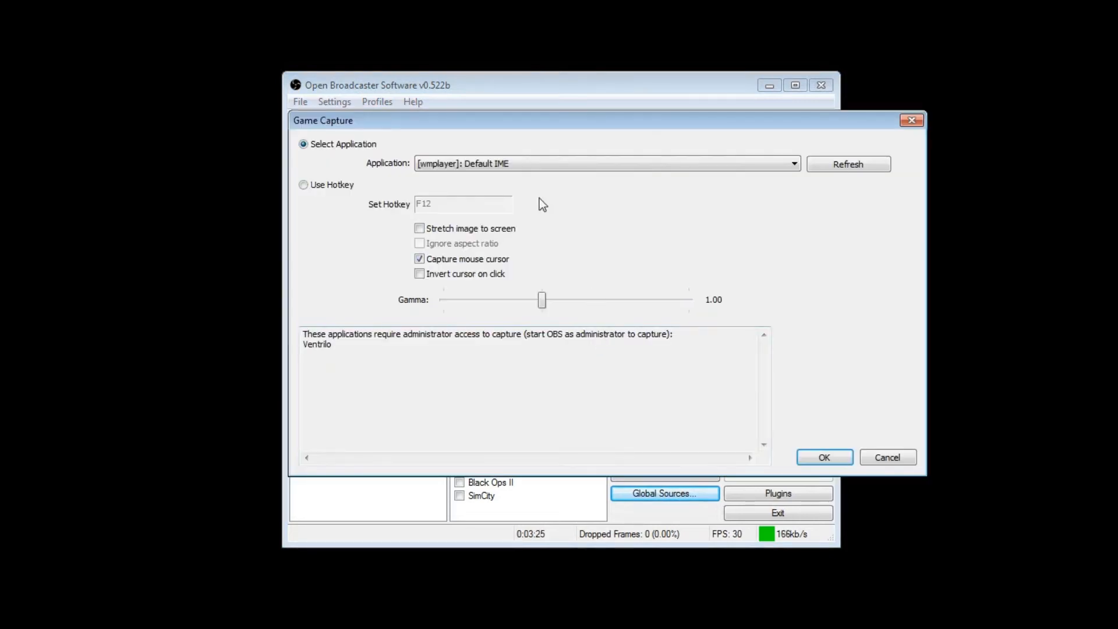
{"action": "left_click", "coordinate": [557, 165]}
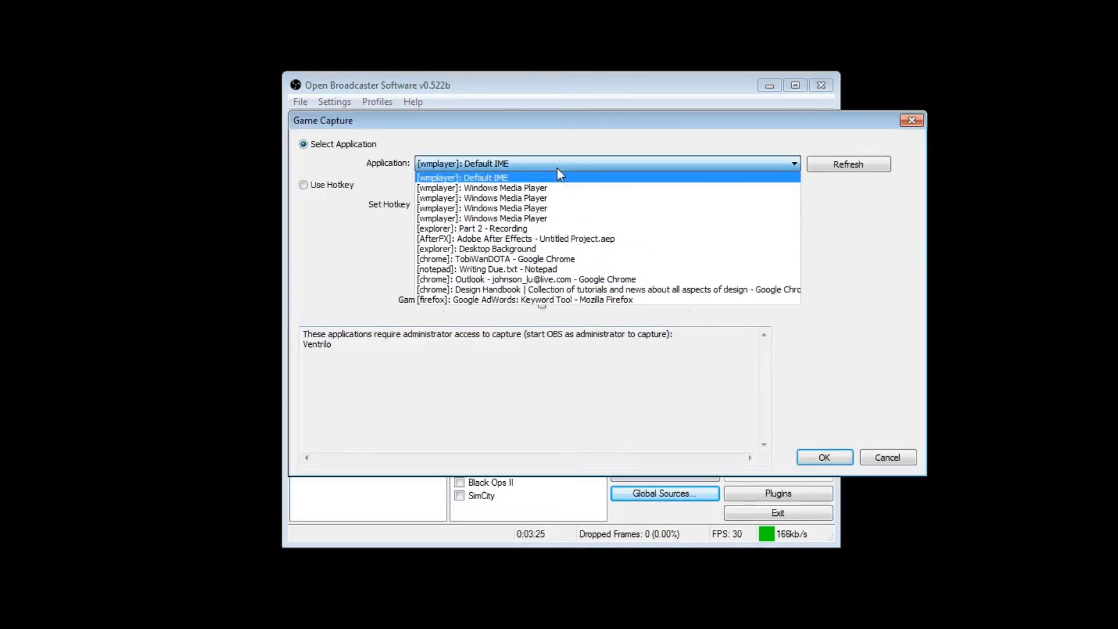
{"action": "left_click", "coordinate": [591, 176]}
{"action": "left_click", "coordinate": [866, 459]}
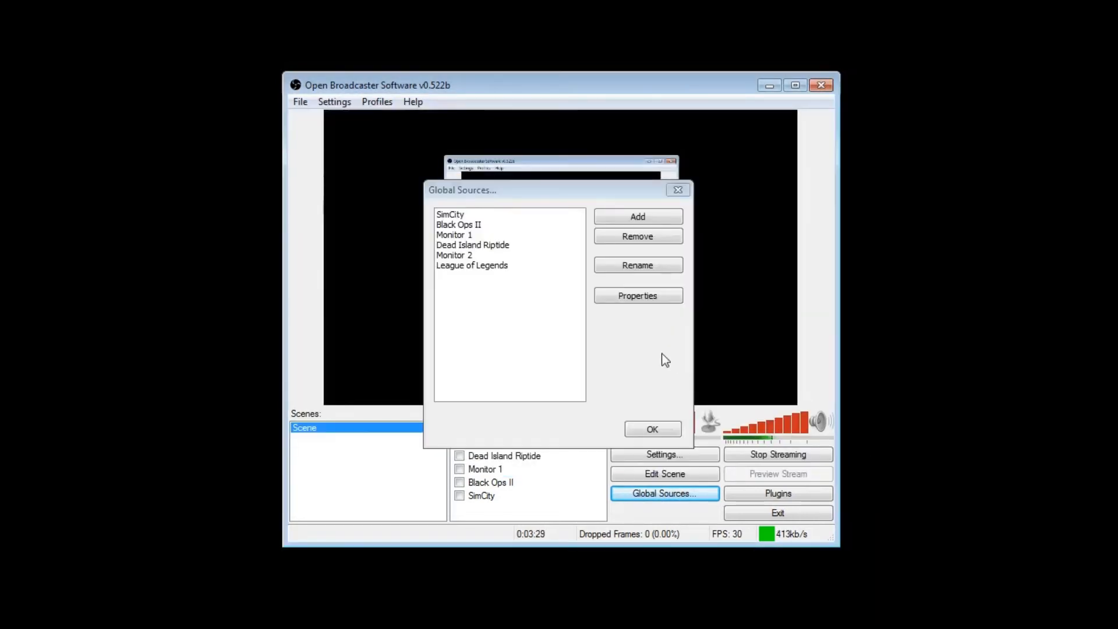
{"action": "left_click", "coordinate": [665, 431]}
Examine which existing global sources can be added to the scene
{"action": "right_click", "coordinate": [539, 511]}
{"action": "mouse_move", "coordinate": [571, 520]}
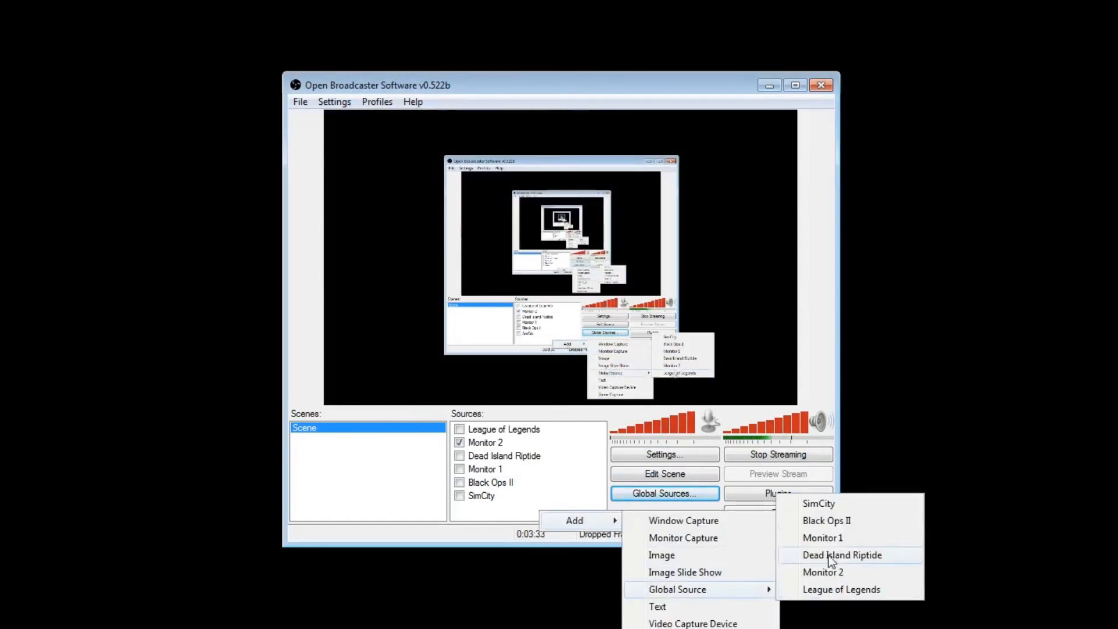
{"action": "left_click", "coordinate": [487, 515]}
Enable the League of Legends source in the scene and disable it again
{"action": "left_click", "coordinate": [459, 429]}
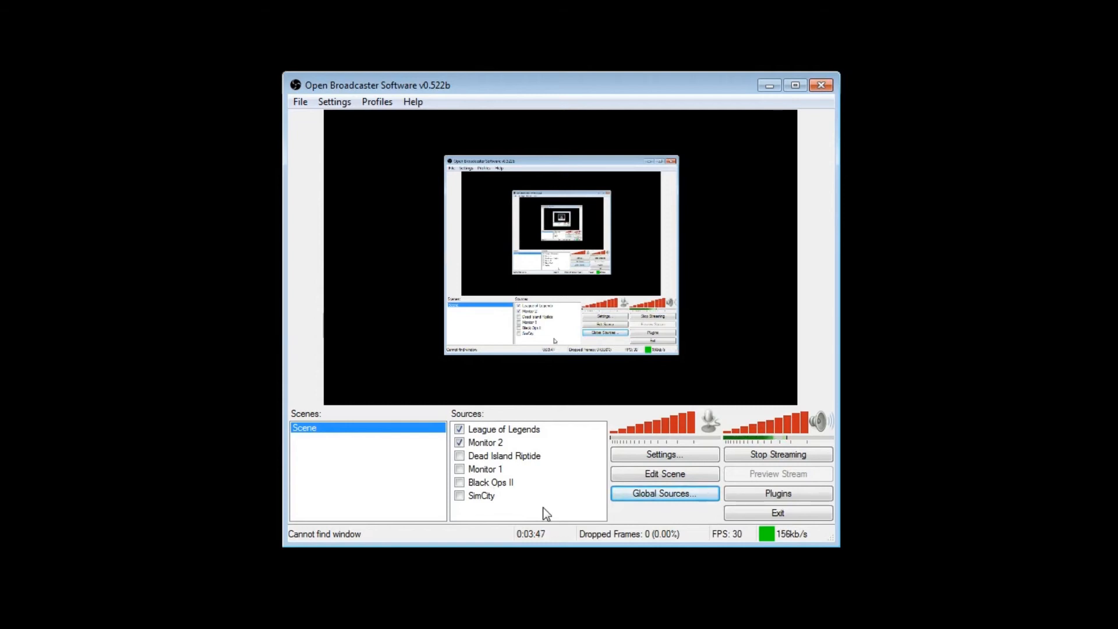
{"action": "left_click", "coordinate": [460, 429]}
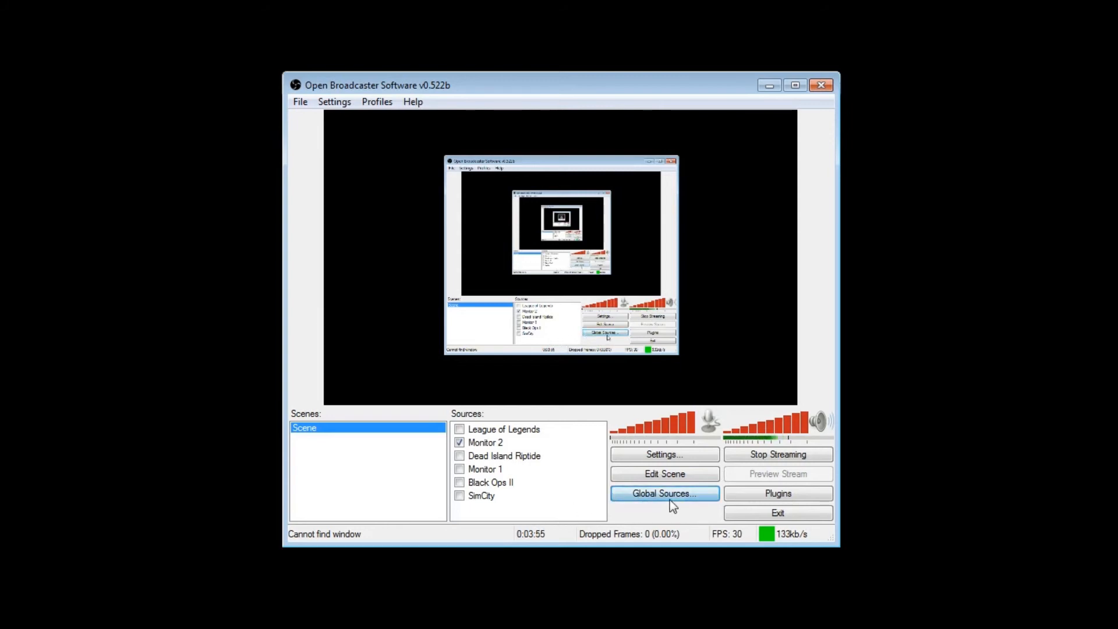
Start adding a monitor capture global source named "tes", check its monitor options, and cancel it
{"action": "left_click", "coordinate": [640, 496]}
{"action": "left_click", "coordinate": [617, 215]}
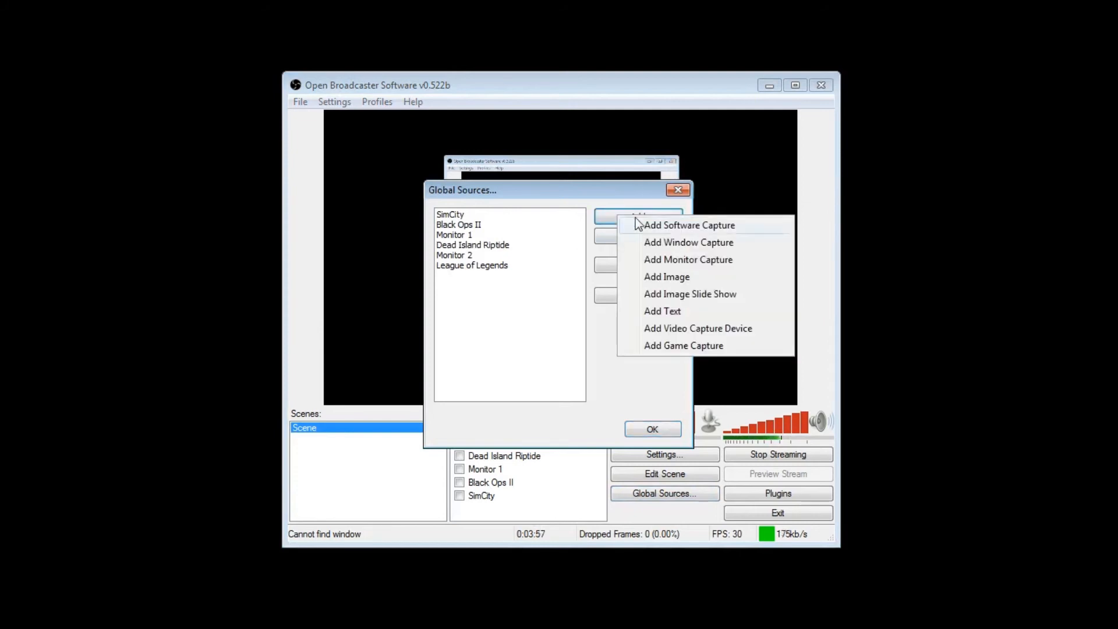
{"action": "left_click", "coordinate": [700, 259]}
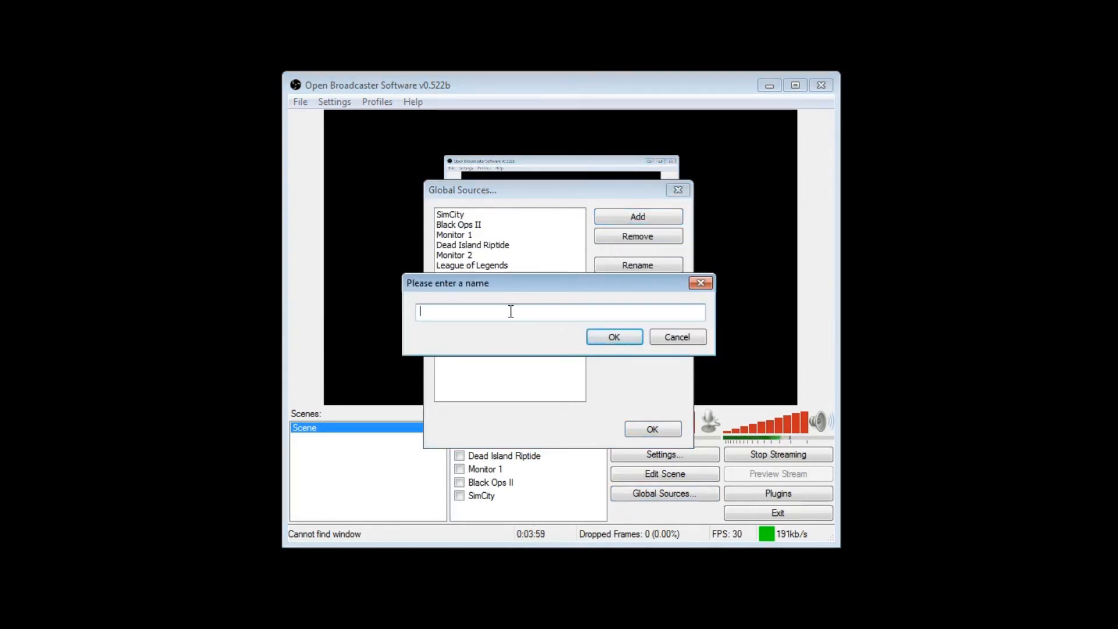
{"action": "type", "text": "test"}
{"action": "left_click", "coordinate": [599, 337]}
{"action": "left_click", "coordinate": [462, 121]}
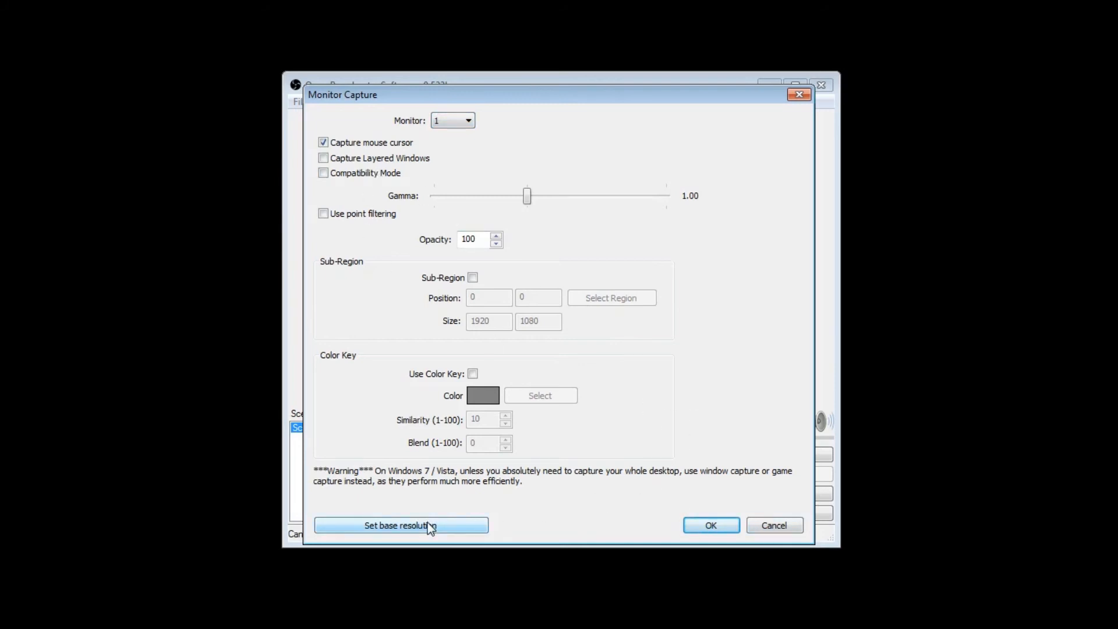
{"action": "left_click", "coordinate": [769, 525]}
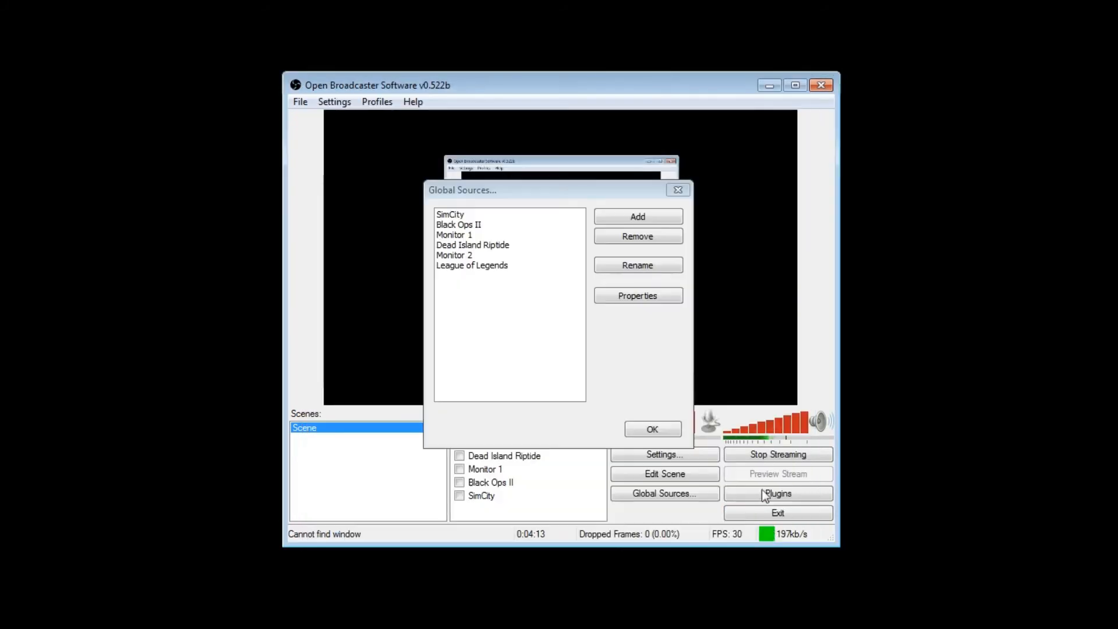
{"action": "left_click", "coordinate": [652, 429]}
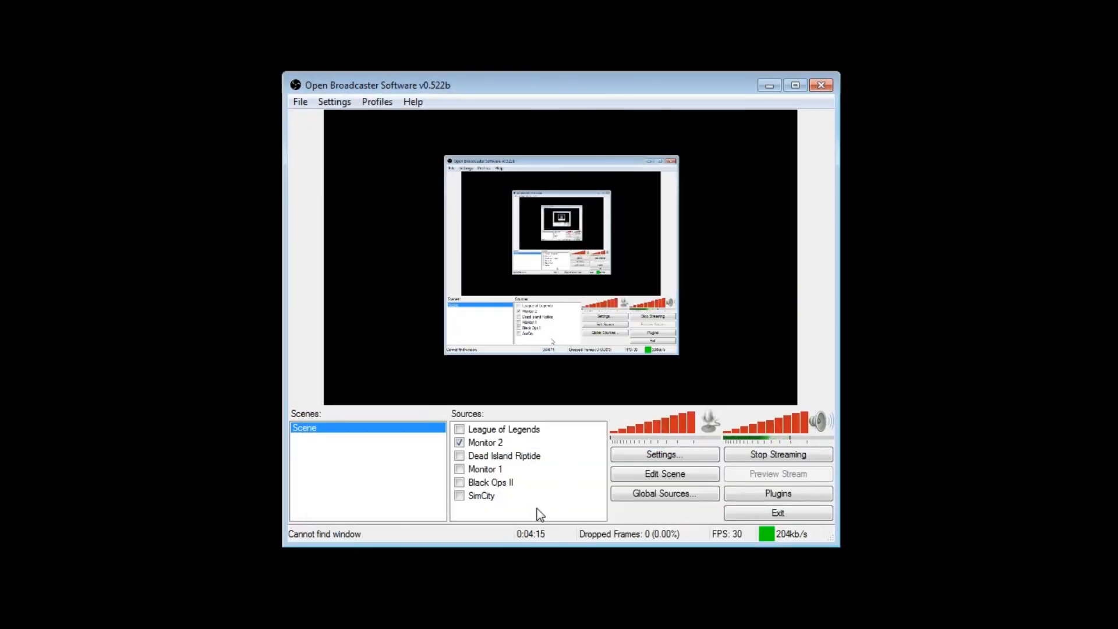